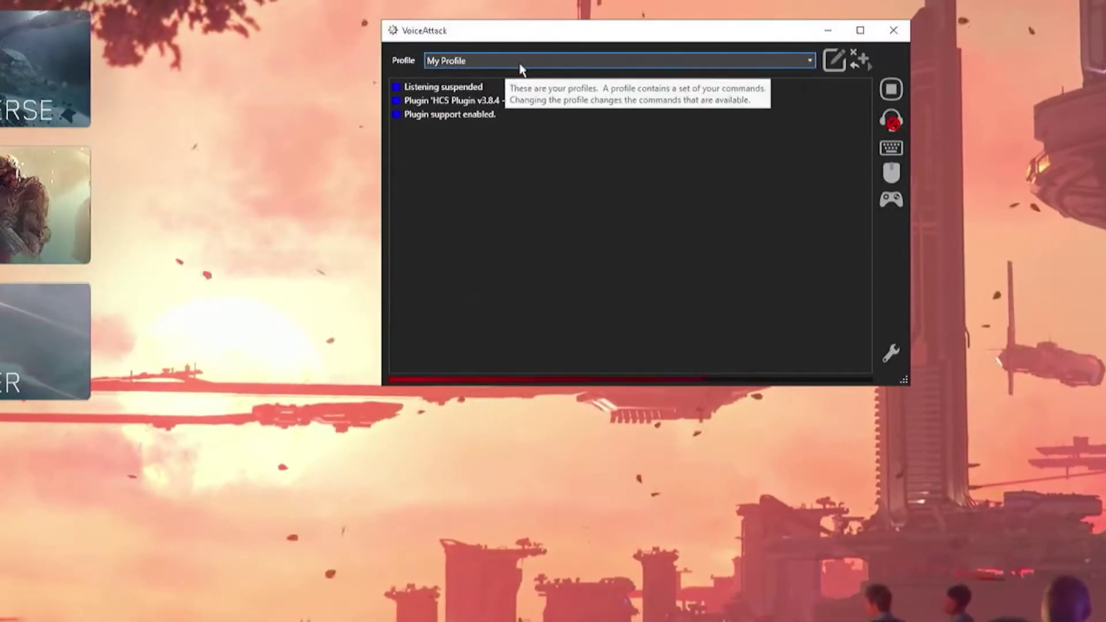
# - Delete all eleven sample commands from My Profile's command list and close the profile editor
pyautogui.click(833, 60)
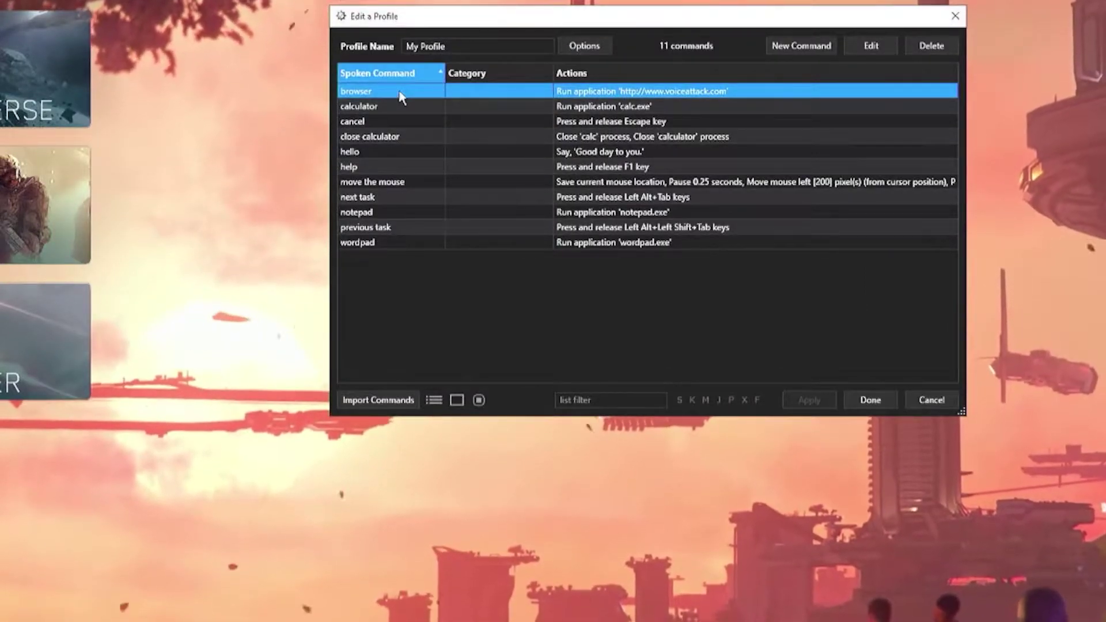
pyautogui.press('Delete')
pyautogui.press('Delete')
pyautogui.press('Delete')
pyautogui.press('Delete')
pyautogui.press('Delete')
pyautogui.press('Delete')
pyautogui.press('Delete')
pyautogui.press('Delete')
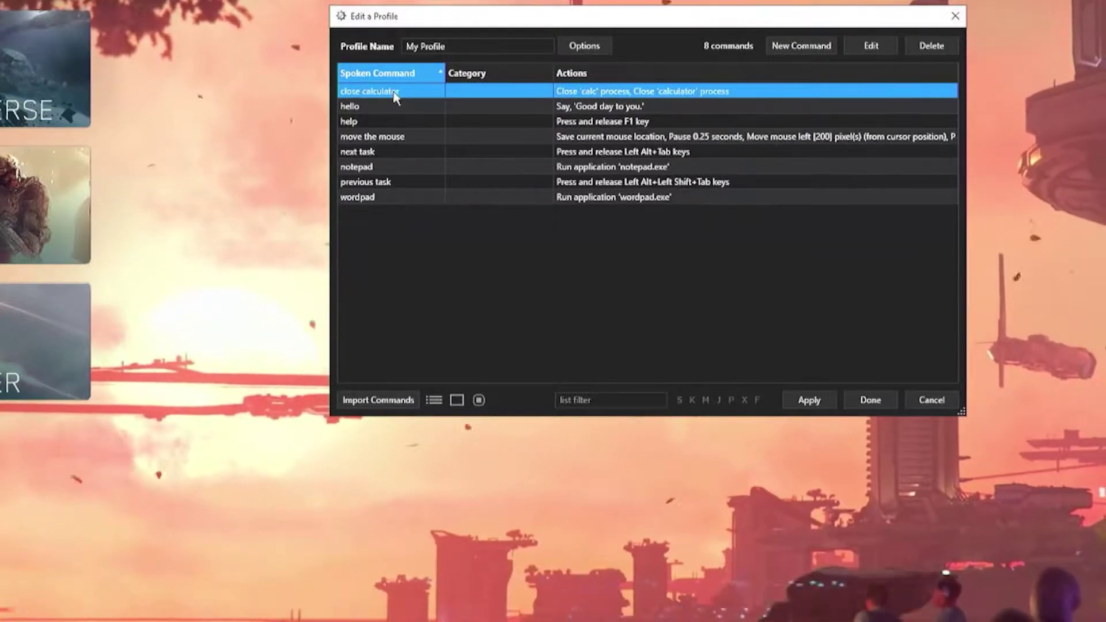
pyautogui.press('Delete')
pyautogui.press('Delete')
pyautogui.press('Delete')
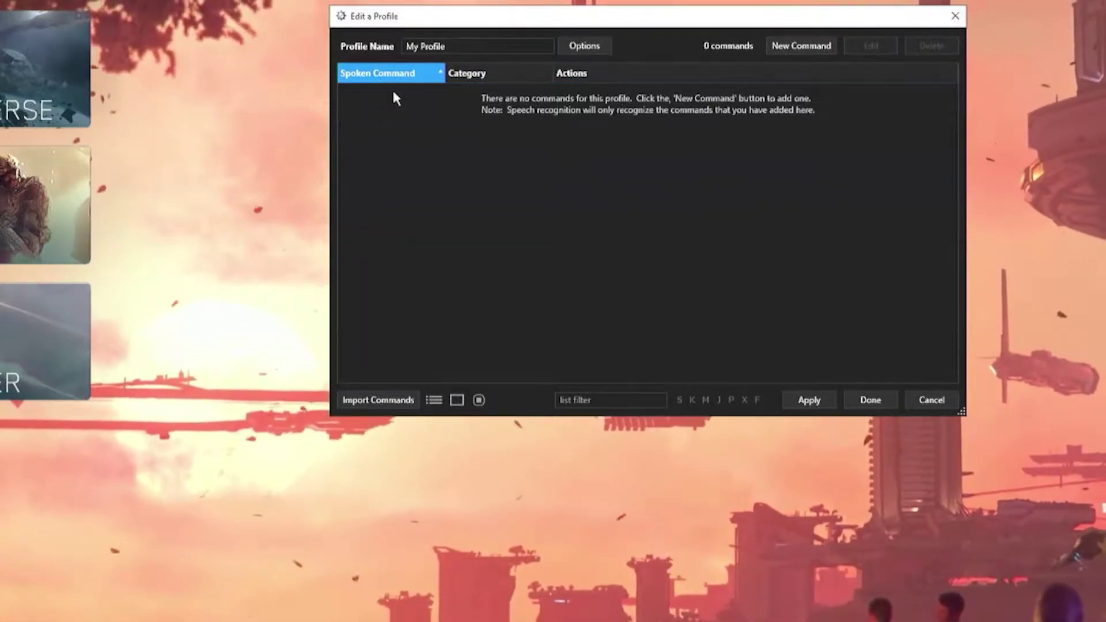
pyautogui.press('Return')
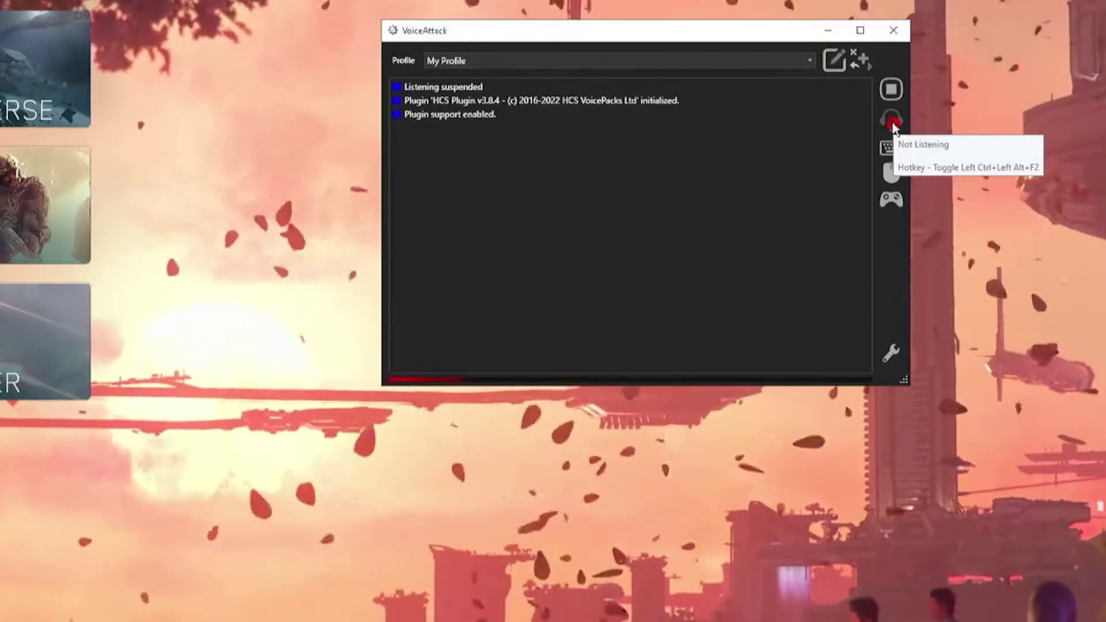
# - Say 'landing gear' while listening, then create a command from its Unrecognized log entry
pyautogui.click(892, 123)
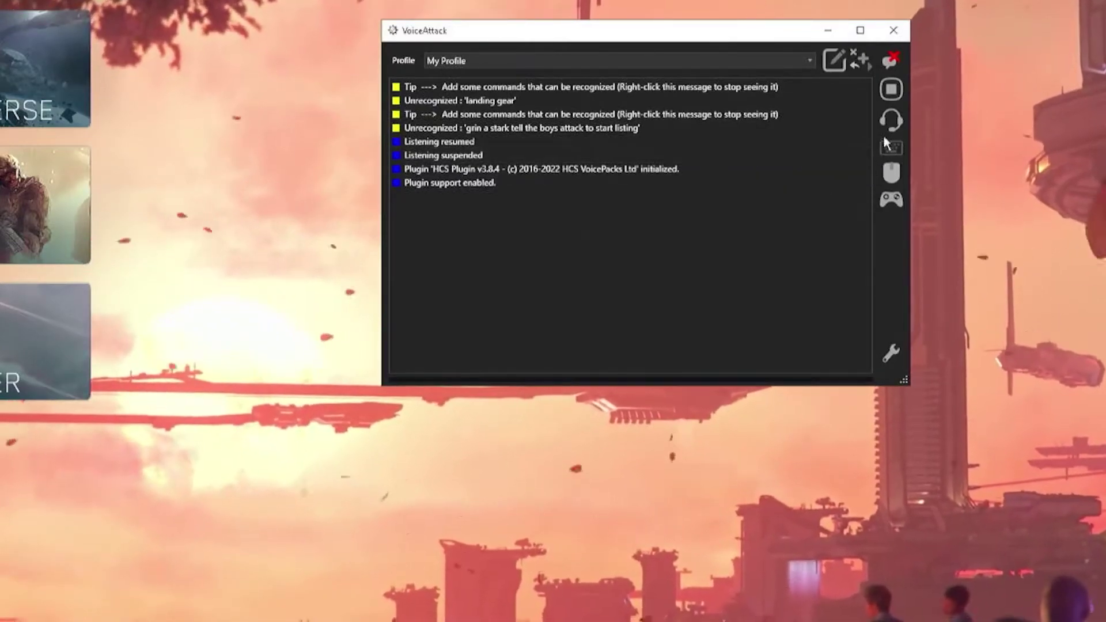
pyautogui.click(891, 121)
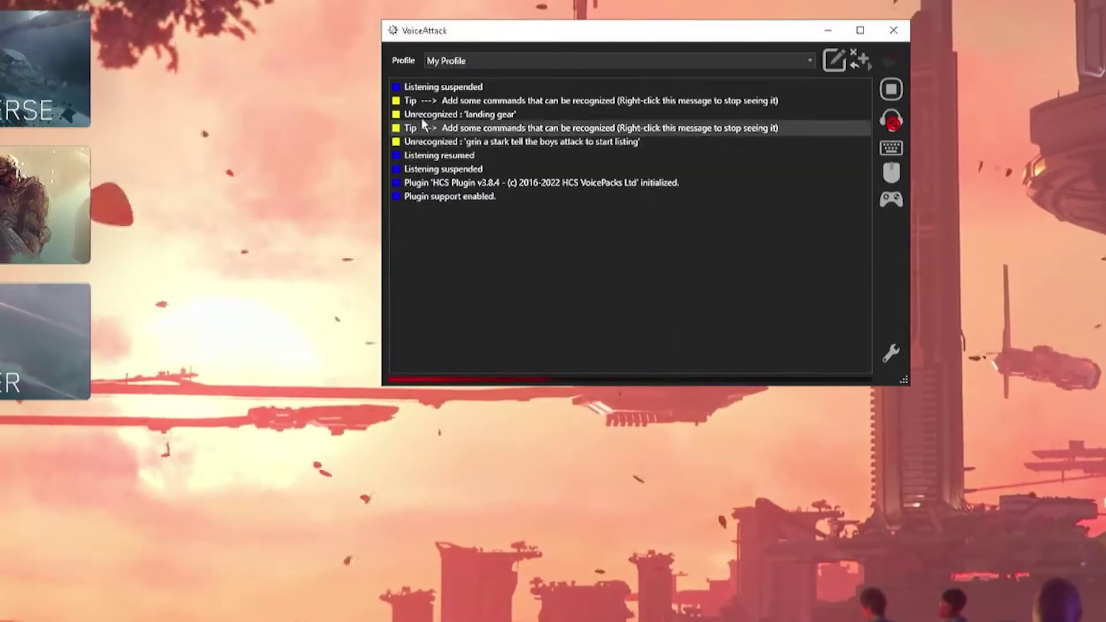
pyautogui.doubleClick(492, 115)
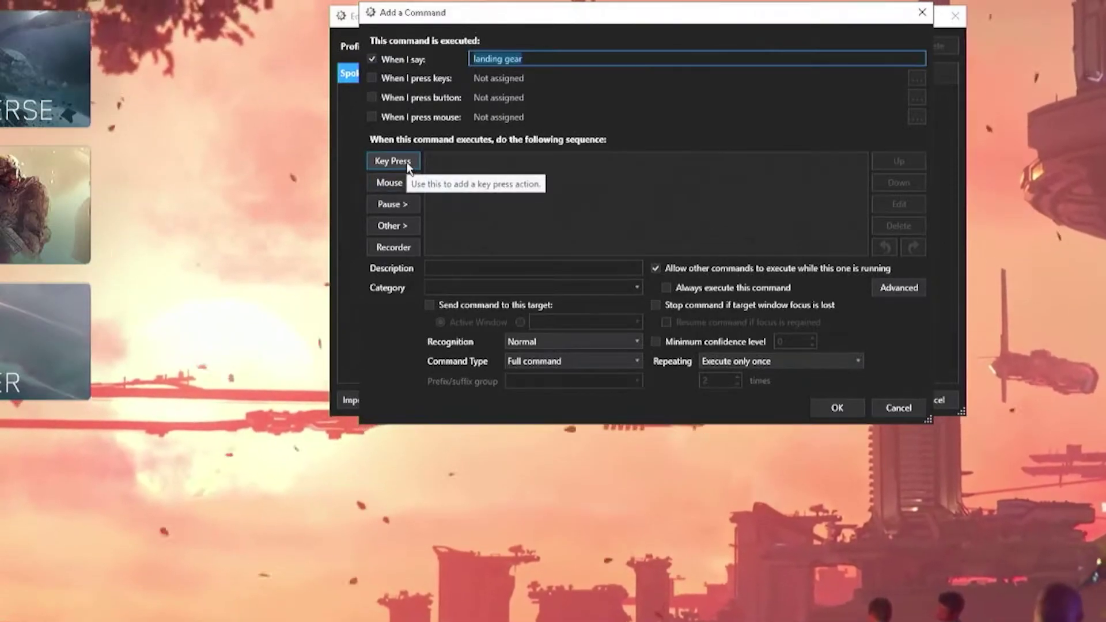
# - Give the 'landing gear' command an N key press action and save it to My Profile
pyautogui.click(406, 162)
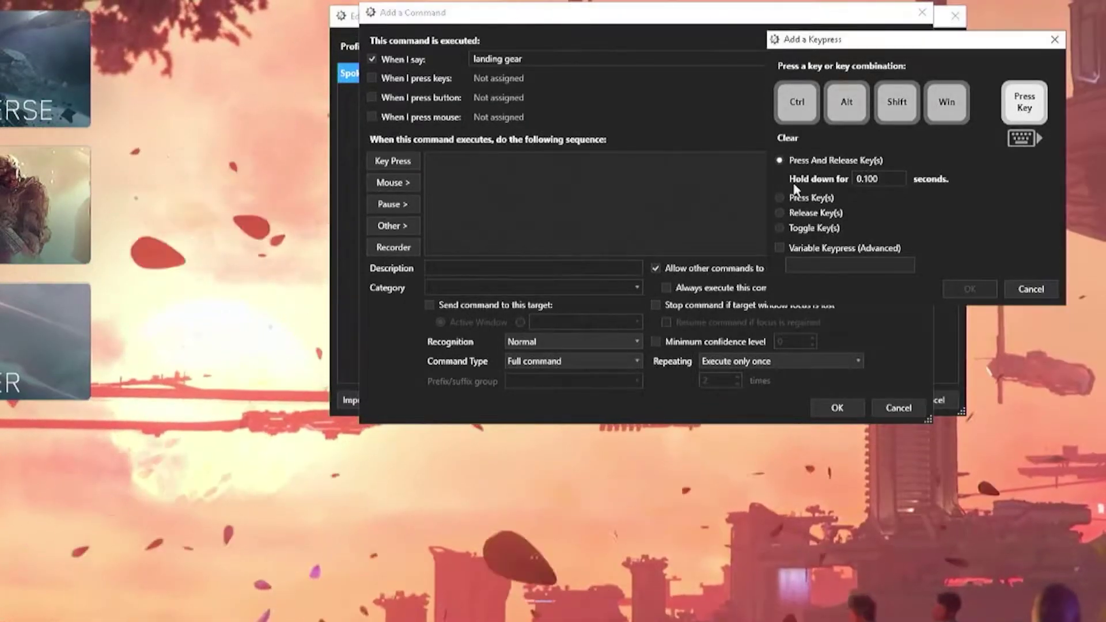
pyautogui.press('n')
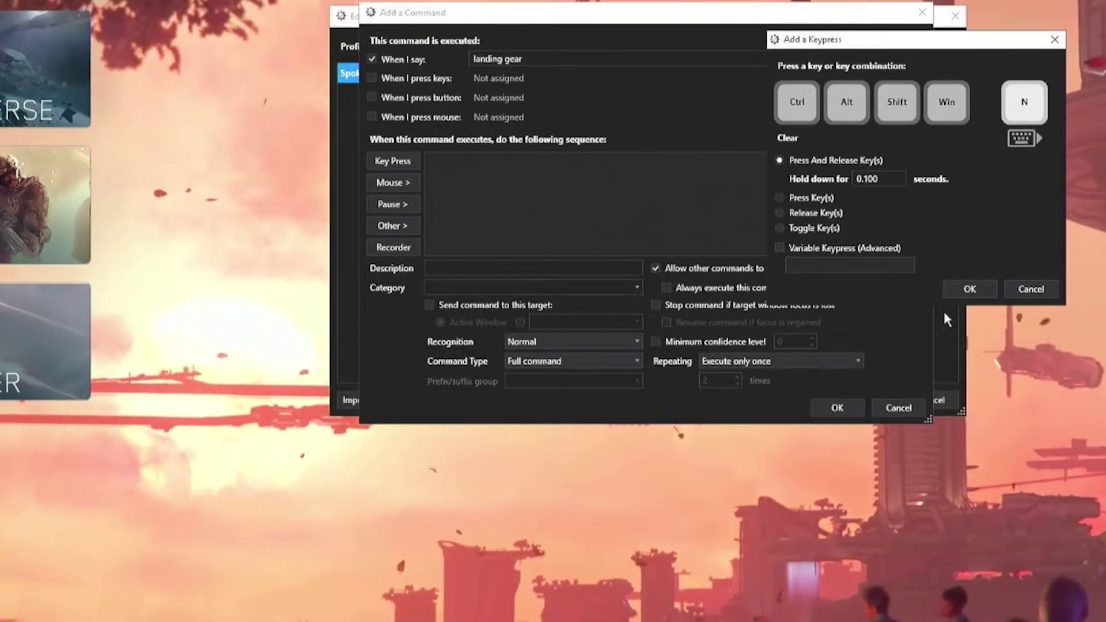
pyautogui.click(962, 288)
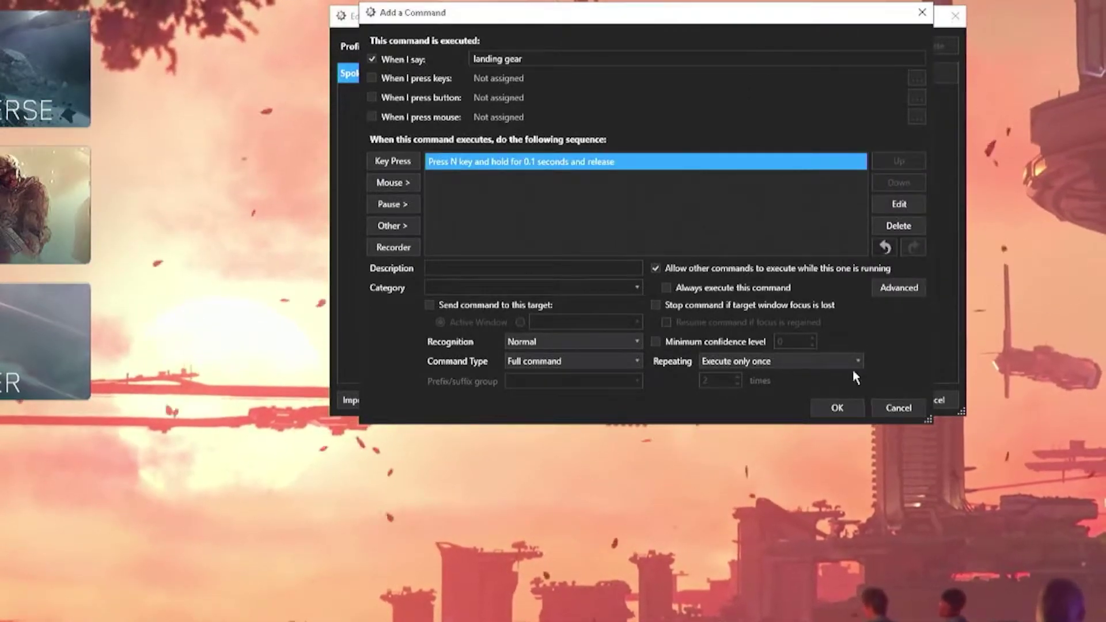
pyautogui.click(838, 408)
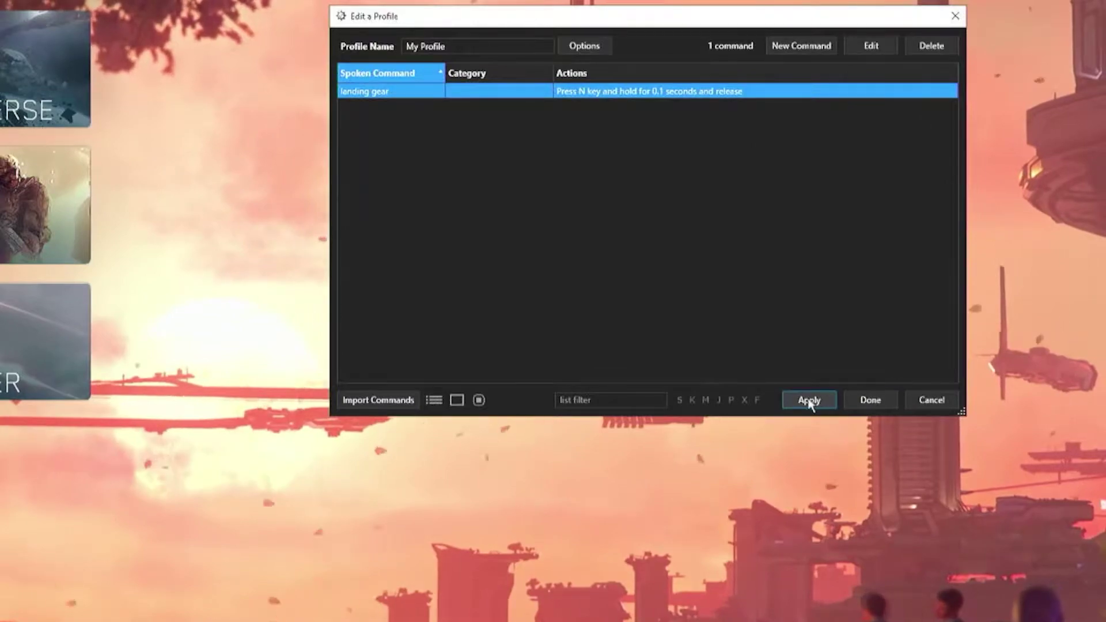
pyautogui.click(871, 400)
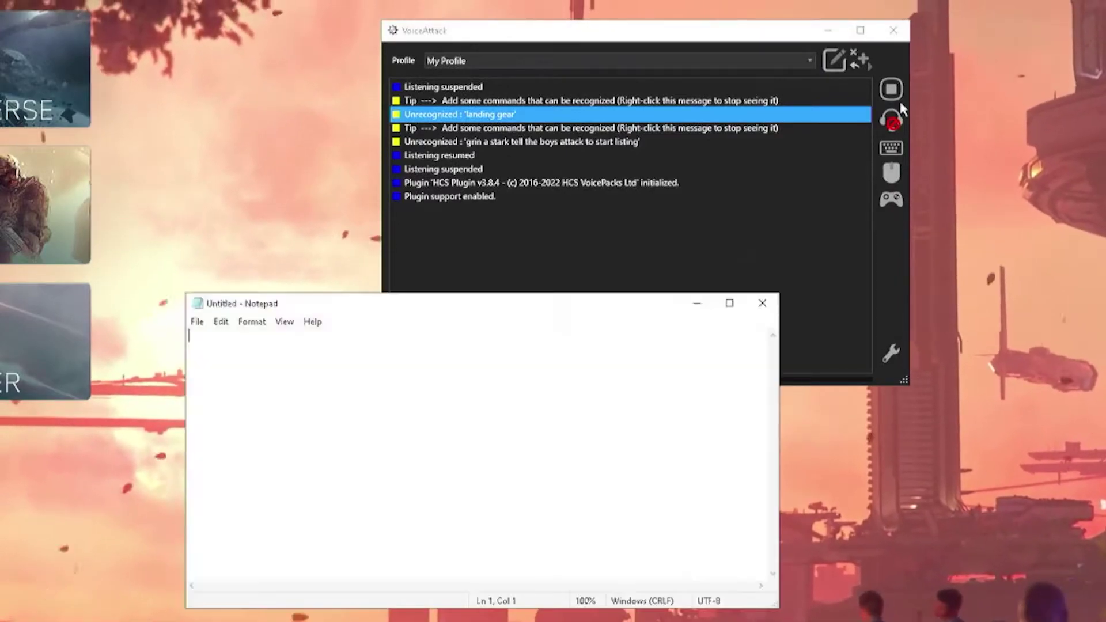
pyautogui.click(892, 121)
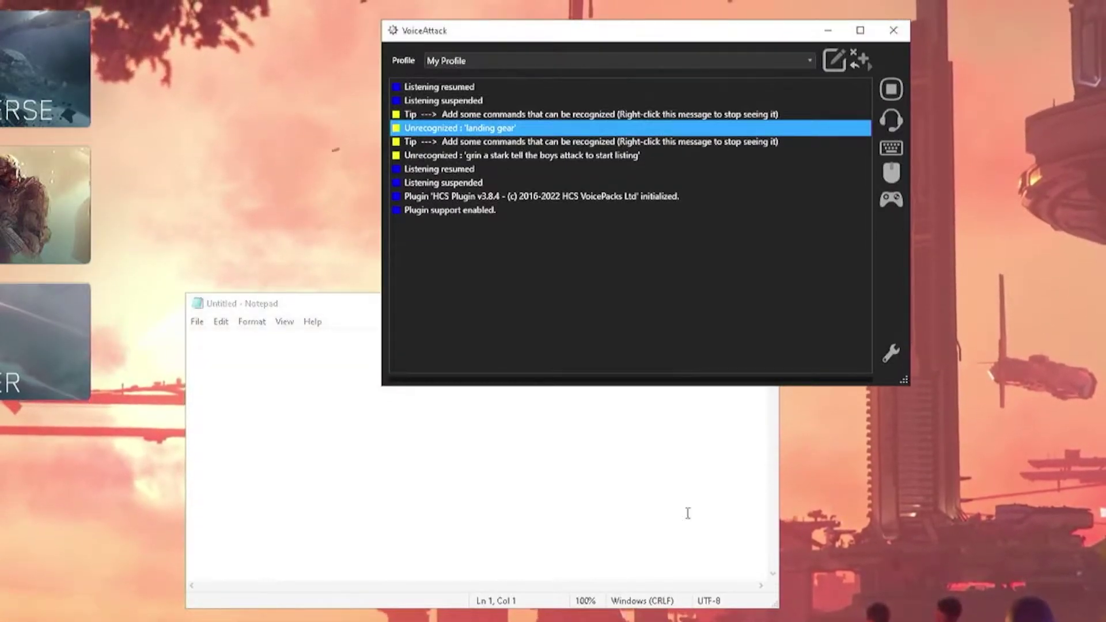
pyautogui.click(606, 490)
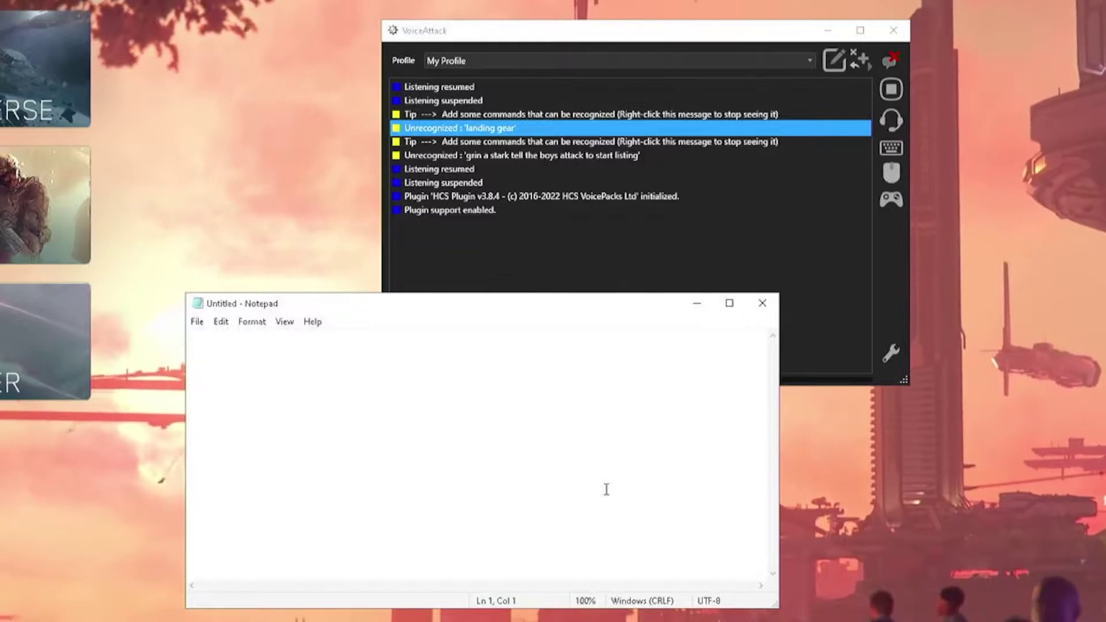
pyautogui.write('n')
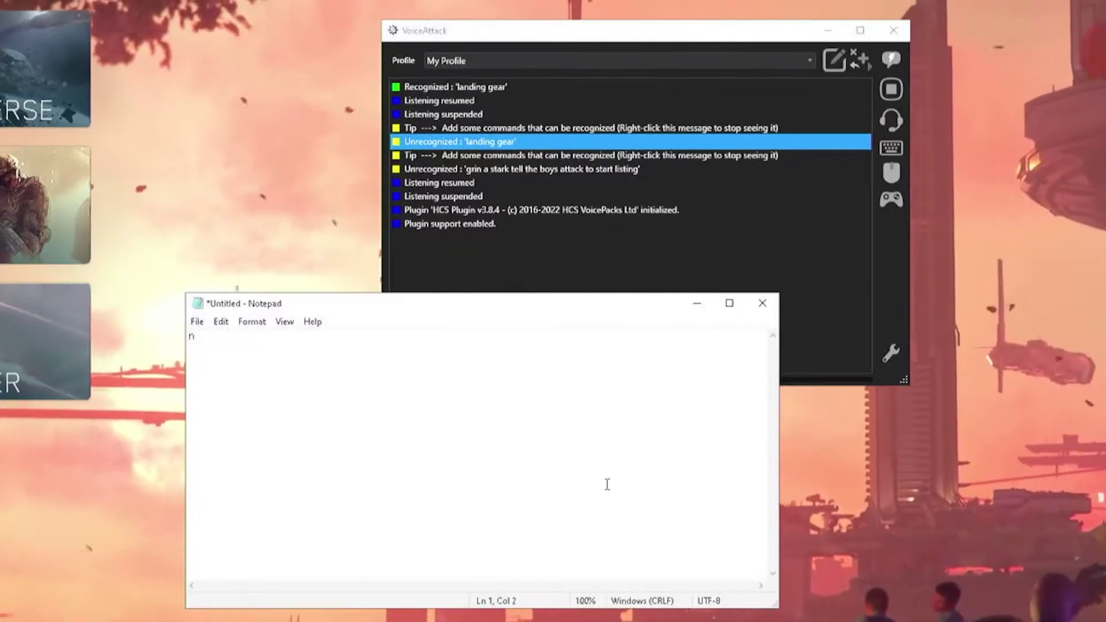
pyautogui.write('n')
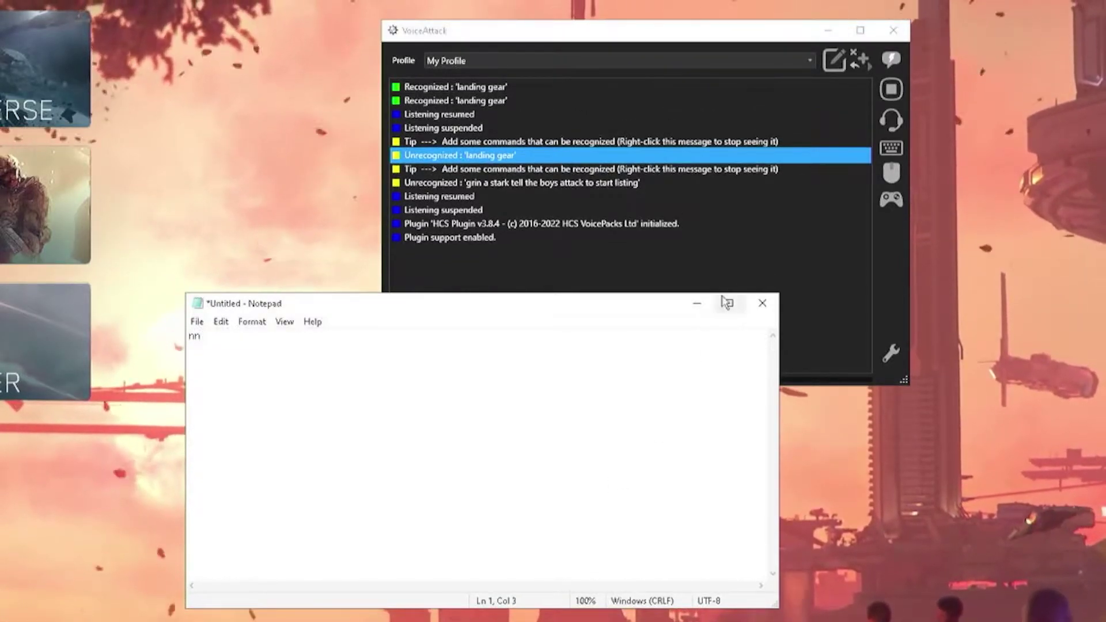
pyautogui.click(891, 121)
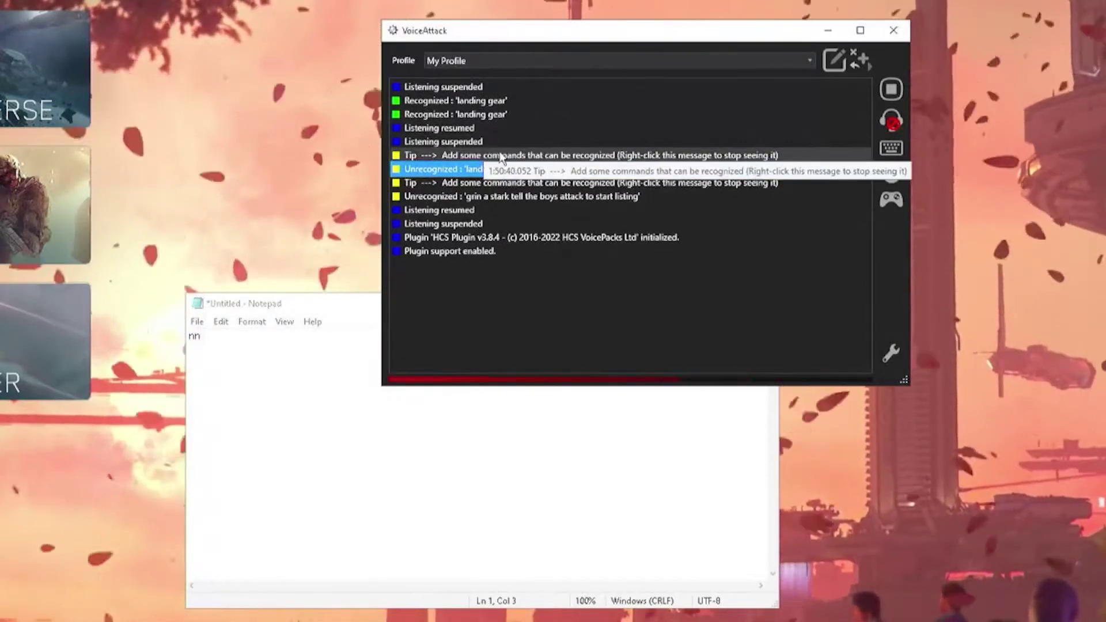
# - Rewrite the landing gear command's 'When I say' phrase as '[raise;lower] landing gear'
pyautogui.doubleClick(503, 102)
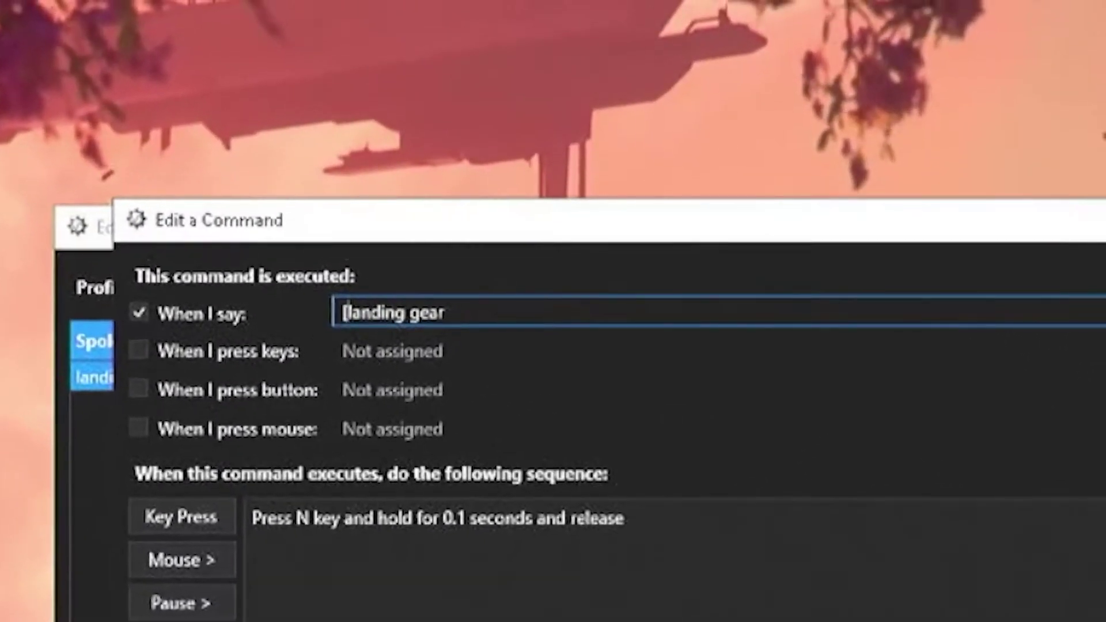
pyautogui.write('raise]')
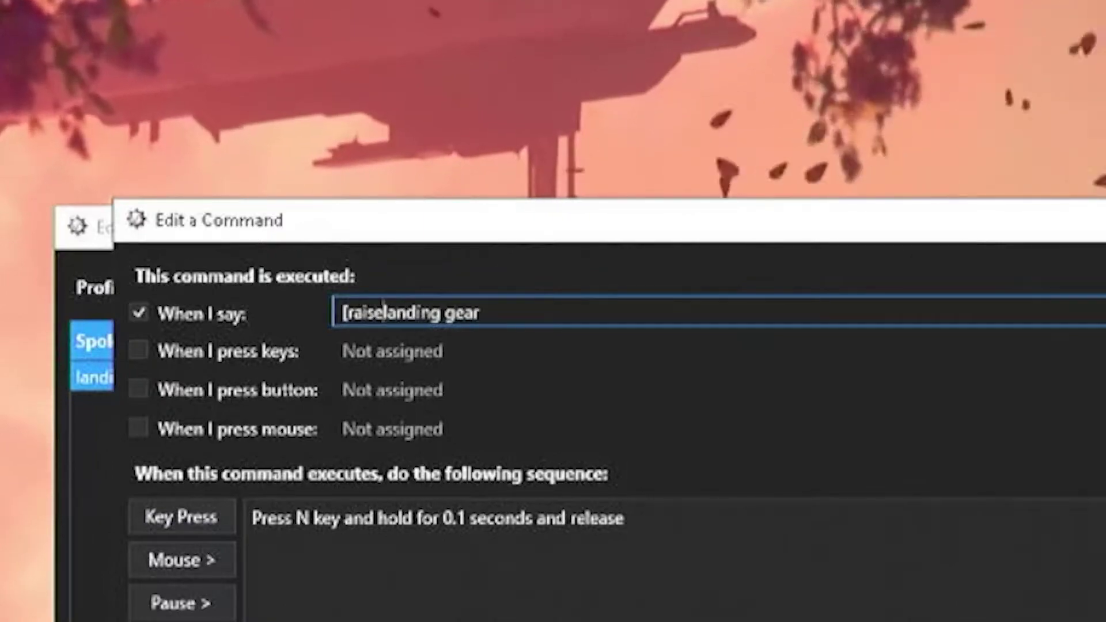
pyautogui.press('BackSpace')
pyautogui.write(';lower]')
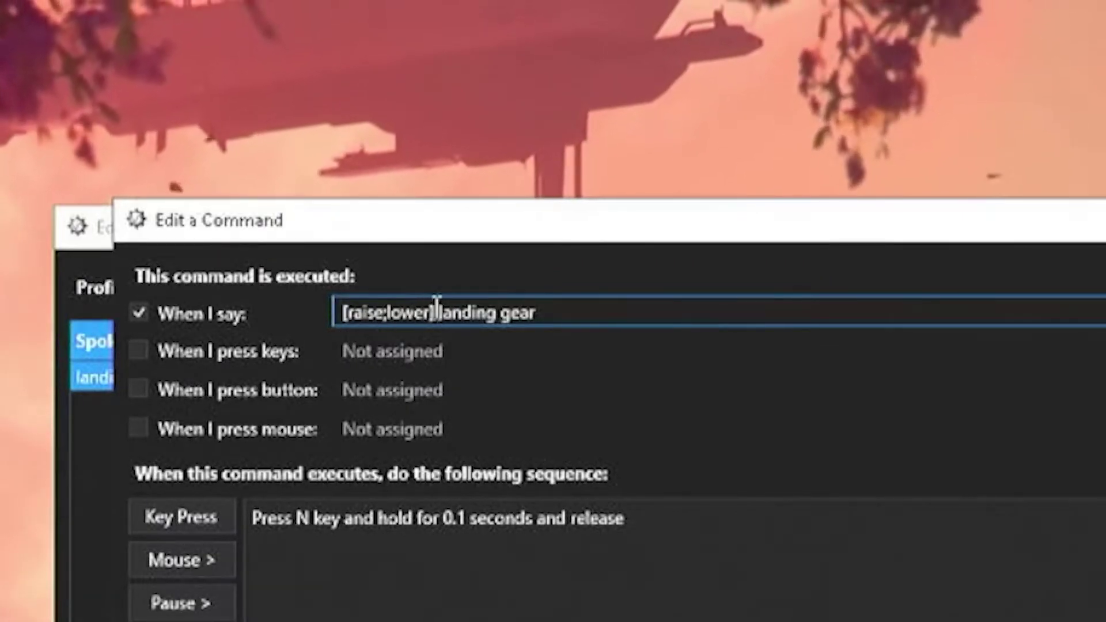
pyautogui.moveTo(436, 313); pyautogui.dragTo(307, 325)
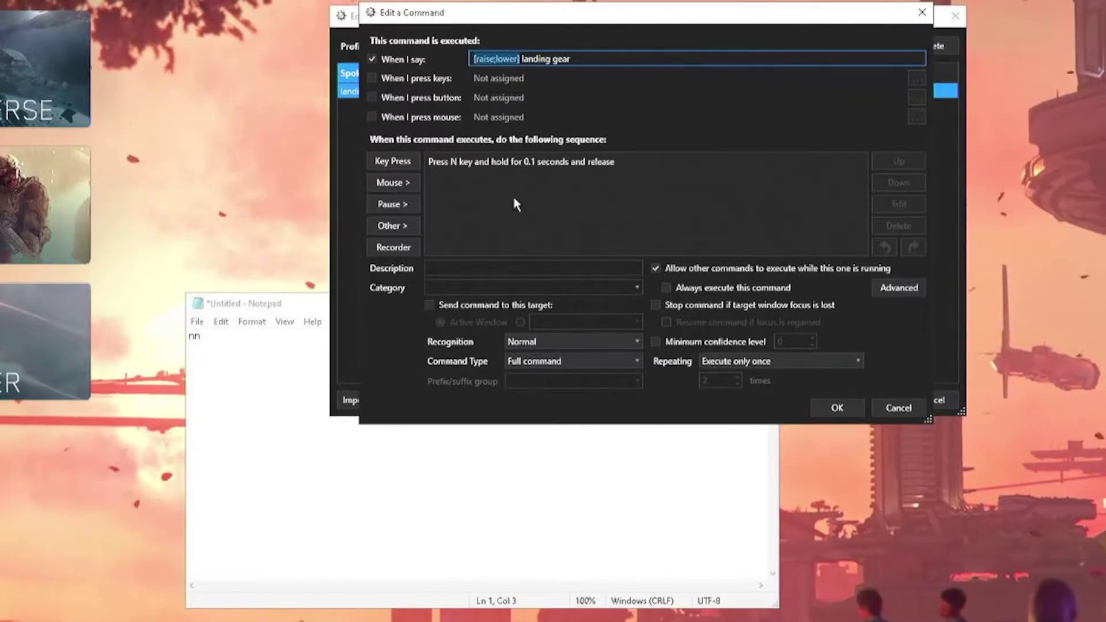
# - Save the edited command, close the profile editor, and resume voice listening
pyautogui.click(823, 407)
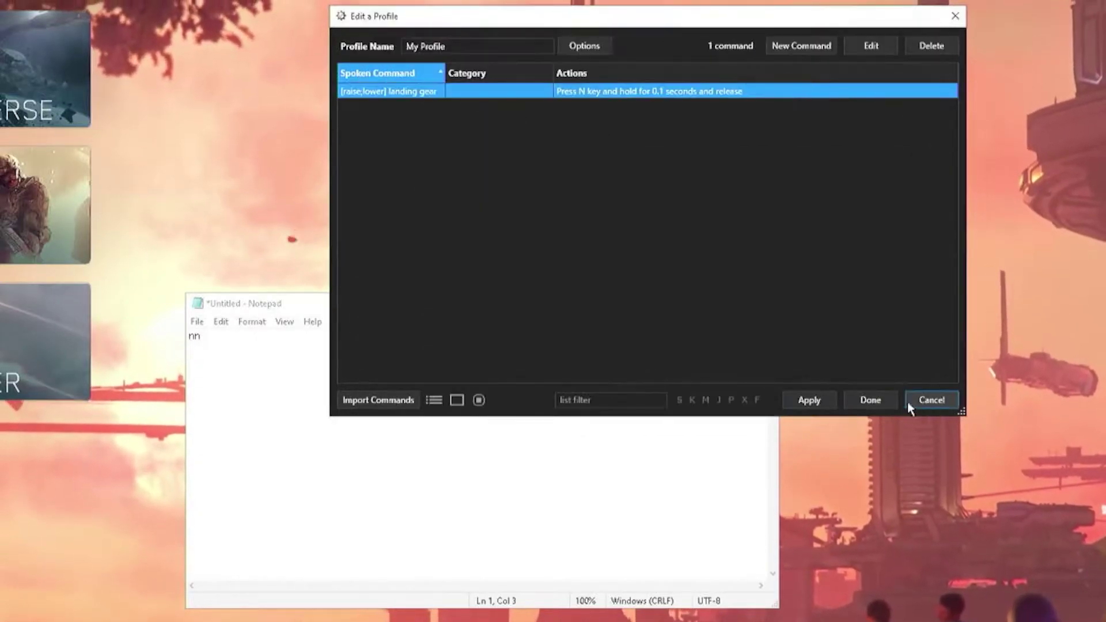
pyautogui.click(870, 400)
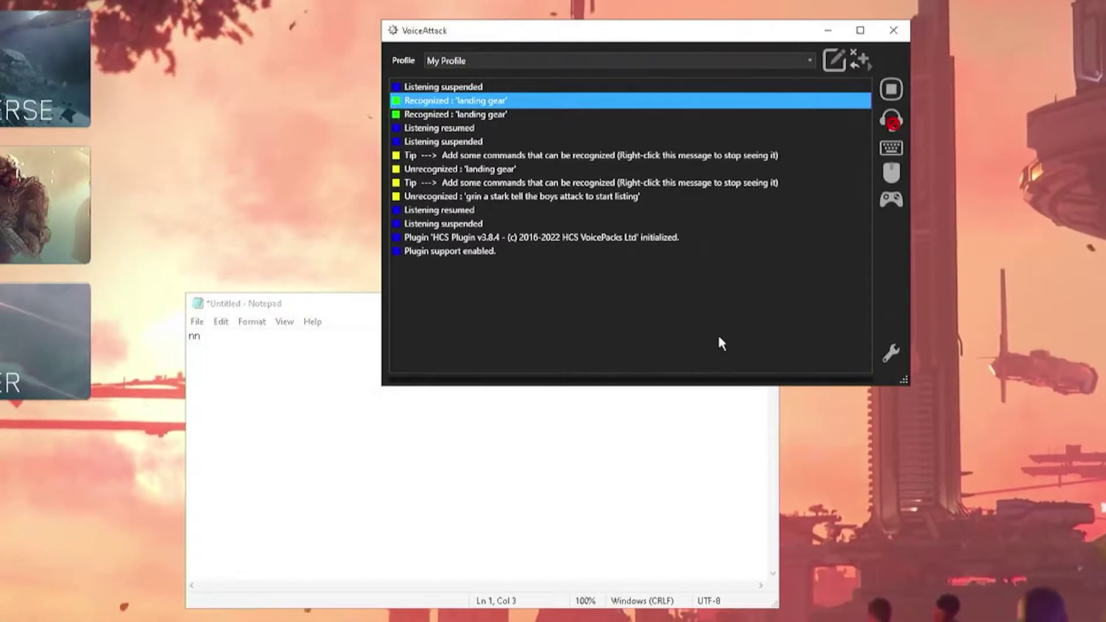
pyautogui.click(666, 481)
pyautogui.click(896, 128)
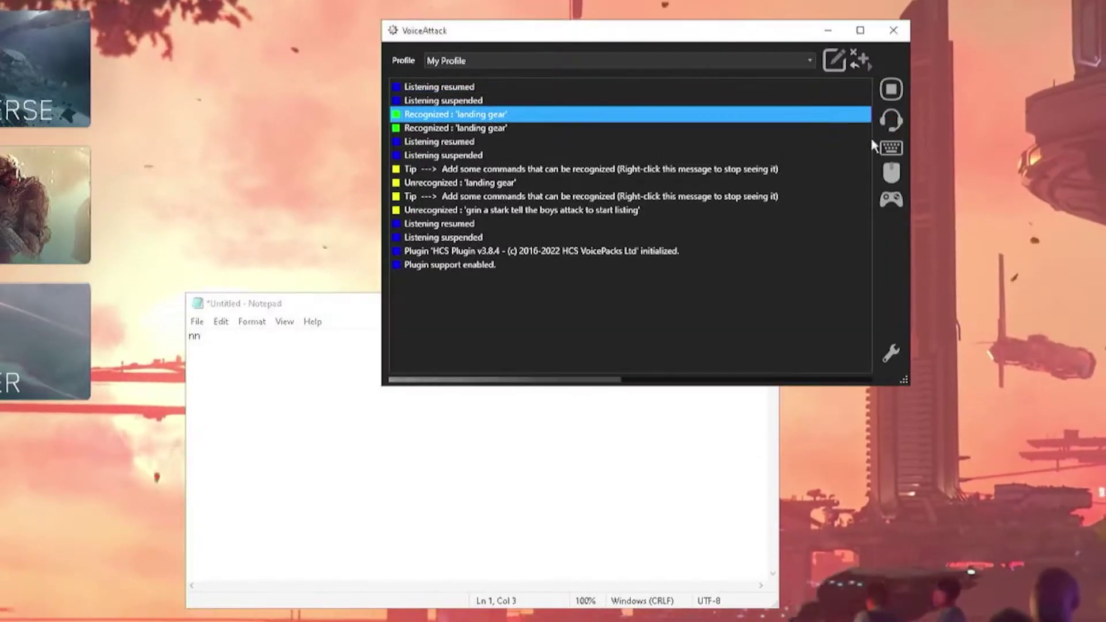
# - Speak 'raise landing gear' and 'lower landing gear' into Notepad, then check VoiceAttack's log
pyautogui.click(455, 502)
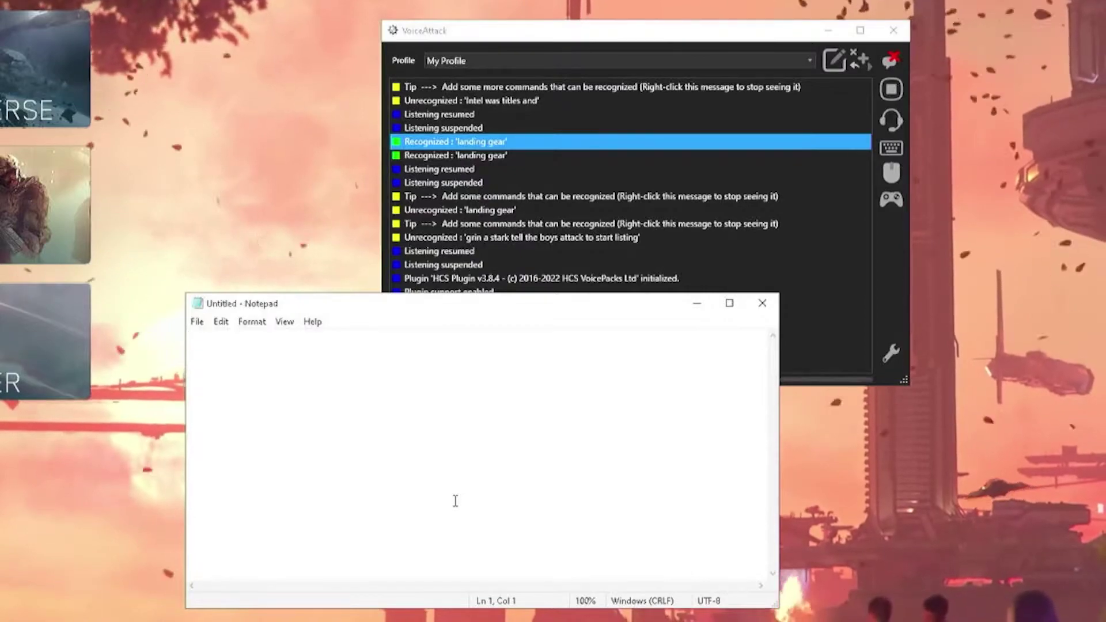
pyautogui.write('r')
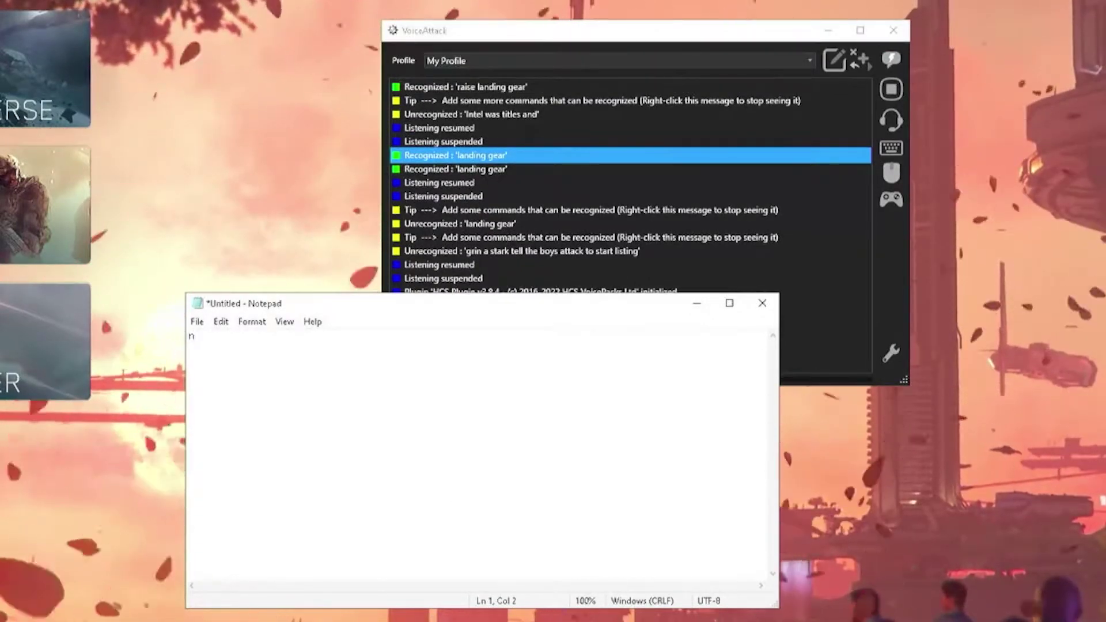
pyautogui.write('n')
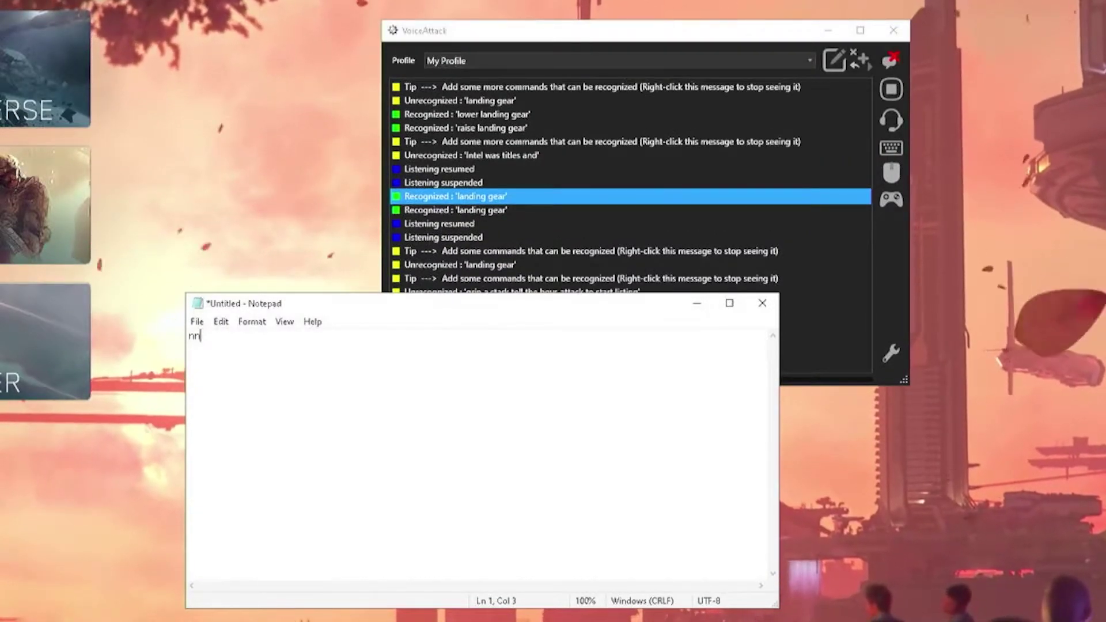
pyautogui.click(892, 121)
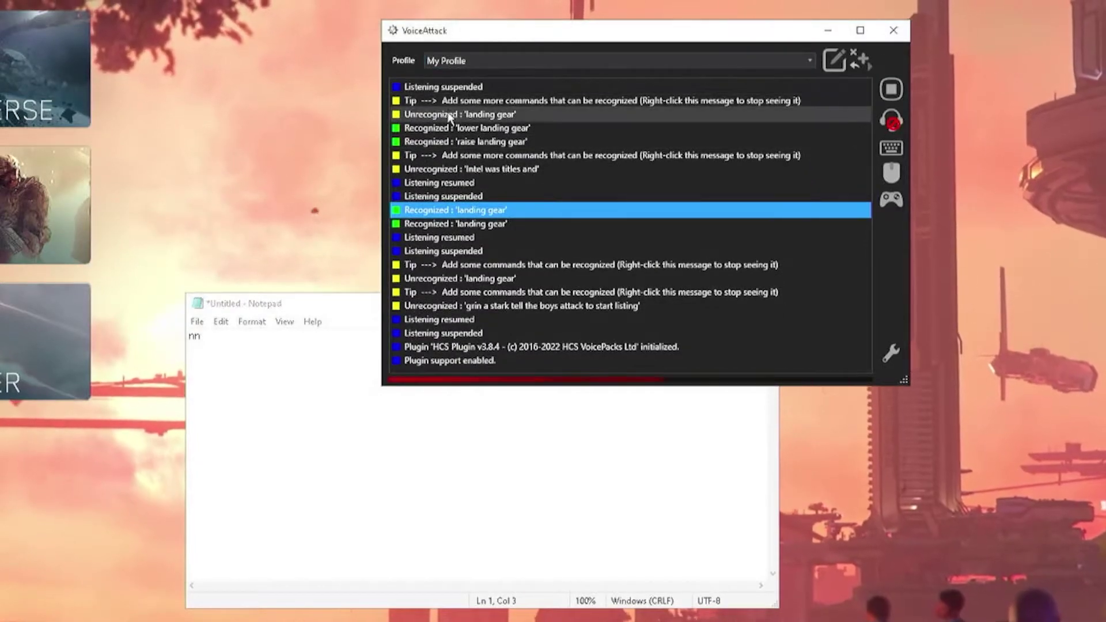
pyautogui.moveTo(448, 115)
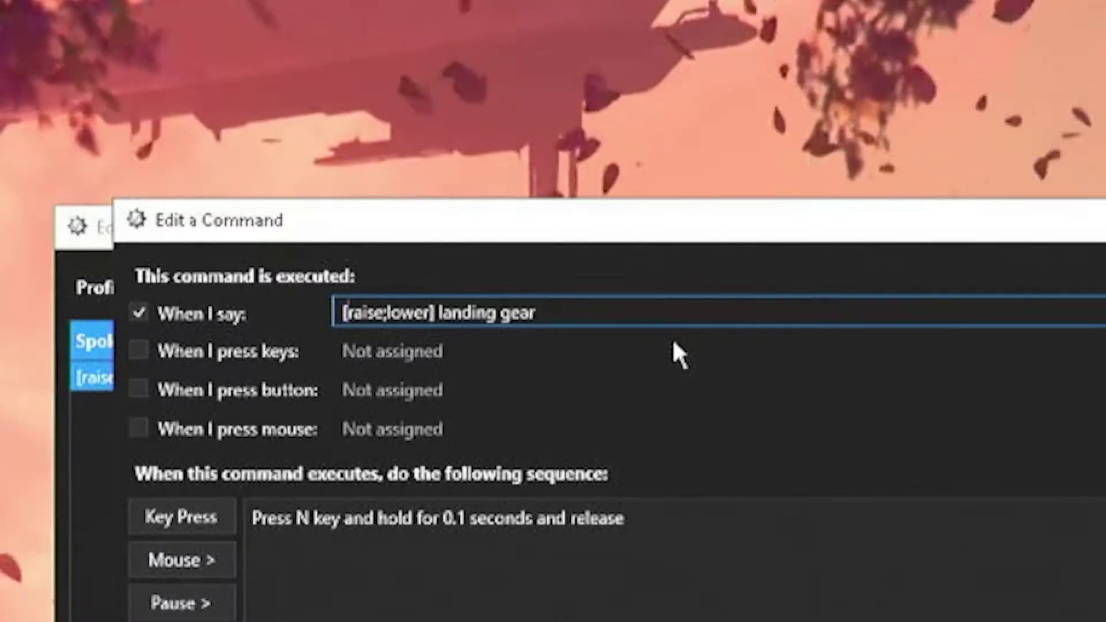
# - Close the '[raise;lower] landing gear' command editor with its phrase left unchanged
pyautogui.write(';')
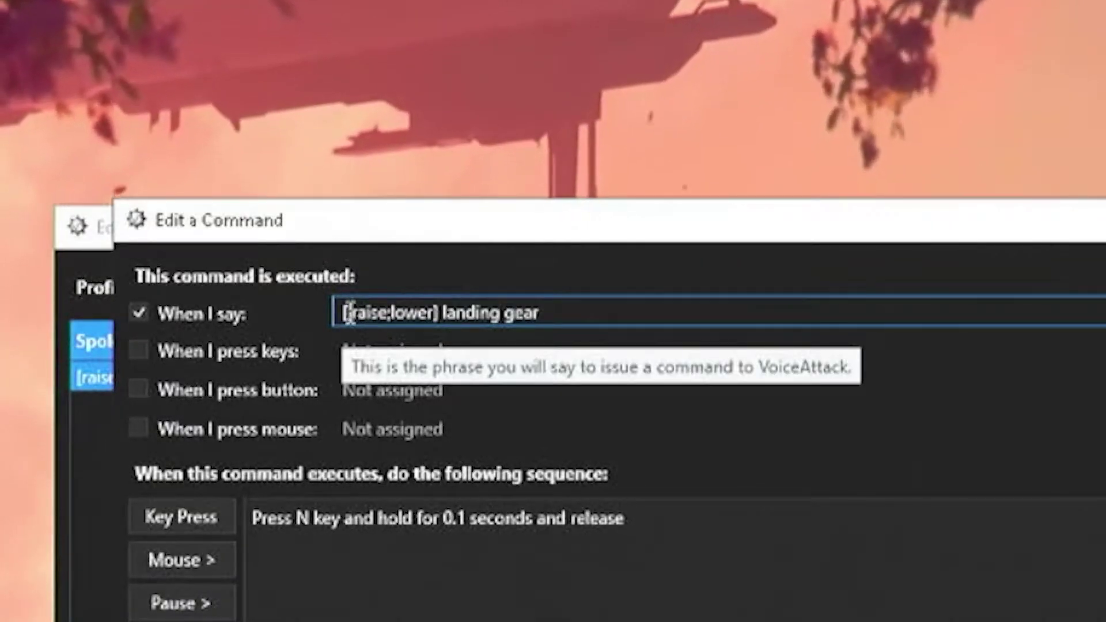
pyautogui.press('BackSpace')
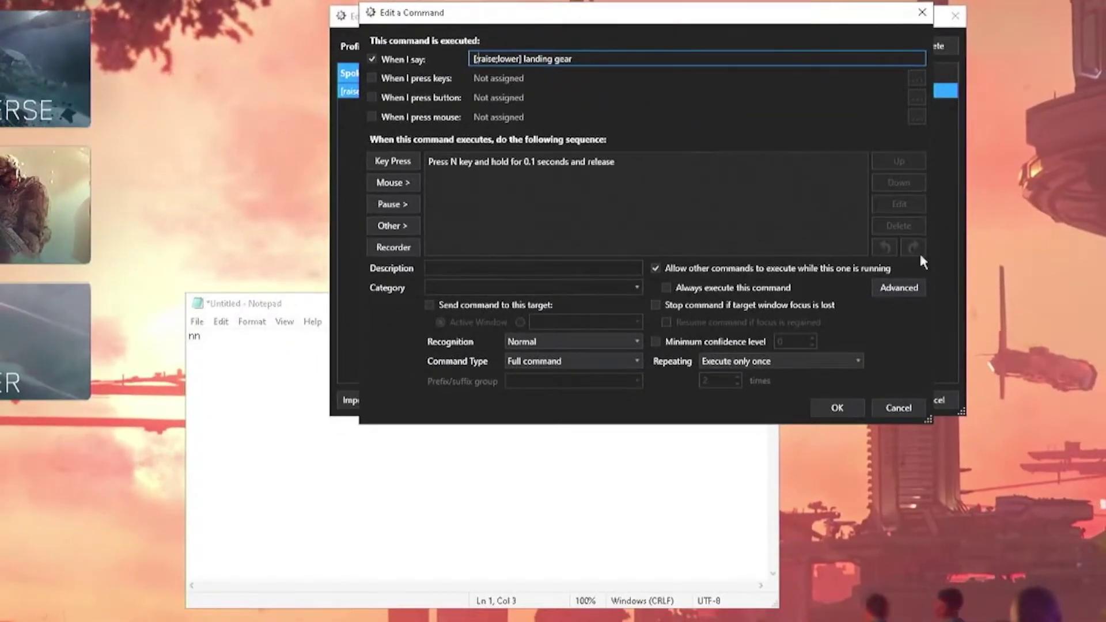
pyautogui.click(838, 408)
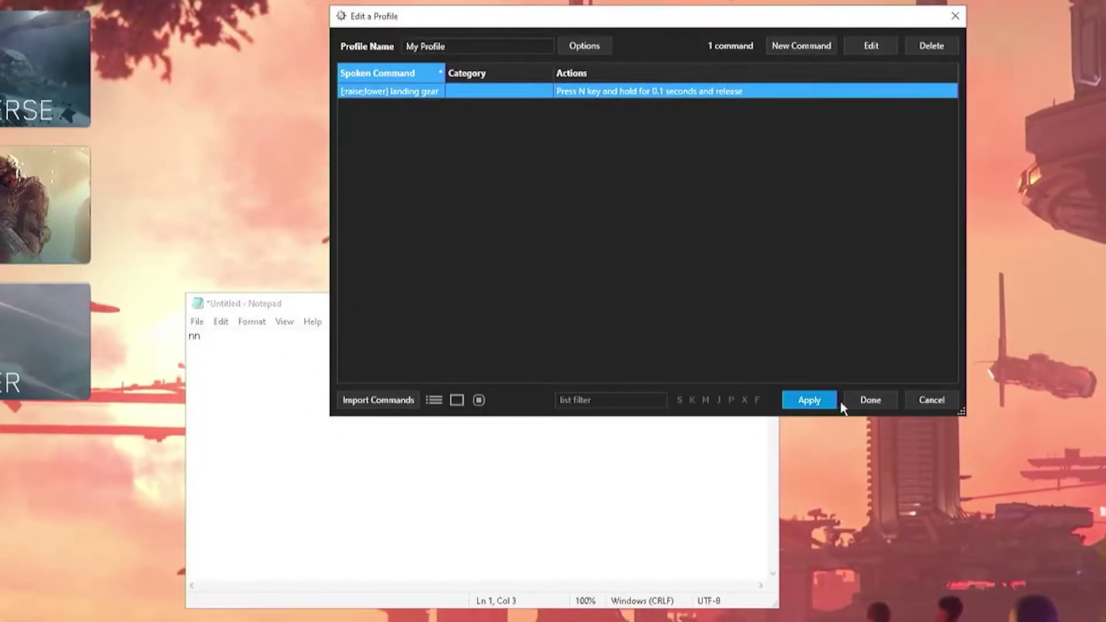